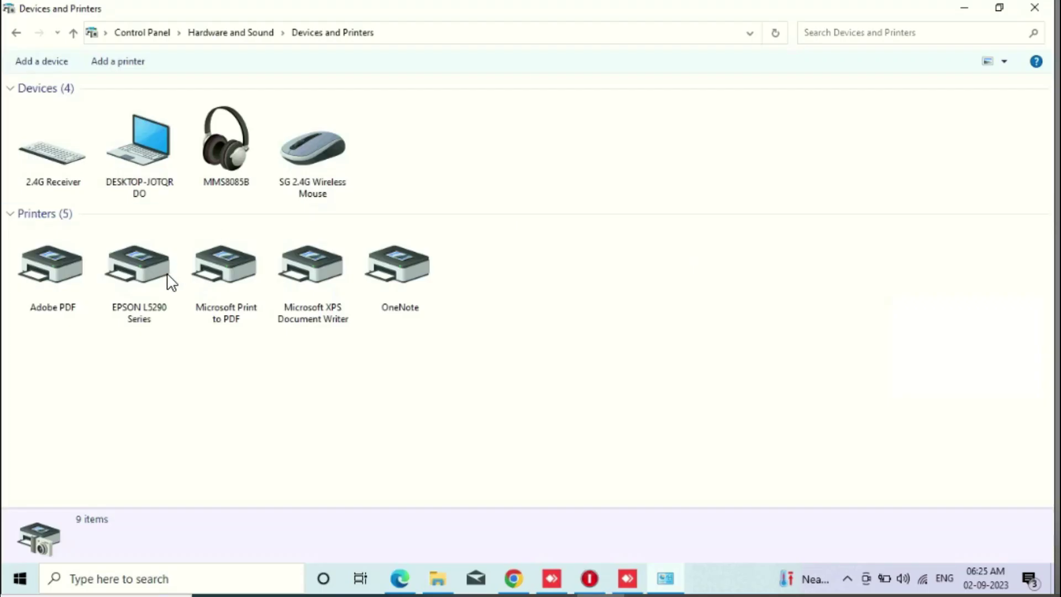
- Open the printing preferences of the EPSON L5290 Series printer and view its maintenance options
left_click(141, 262)
right_click(140, 262)
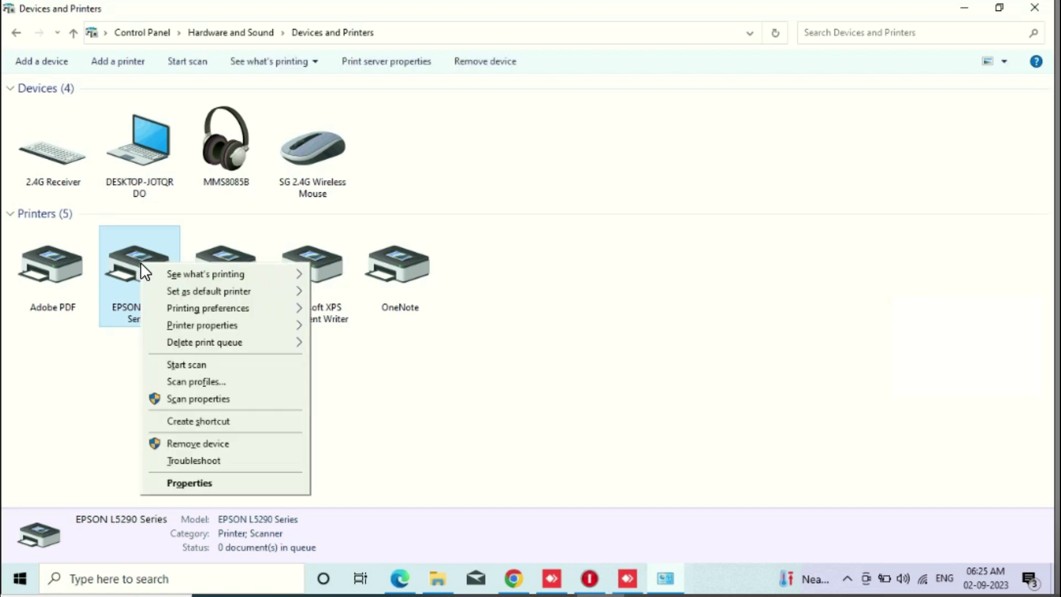
left_click(259, 308)
left_click(392, 331)
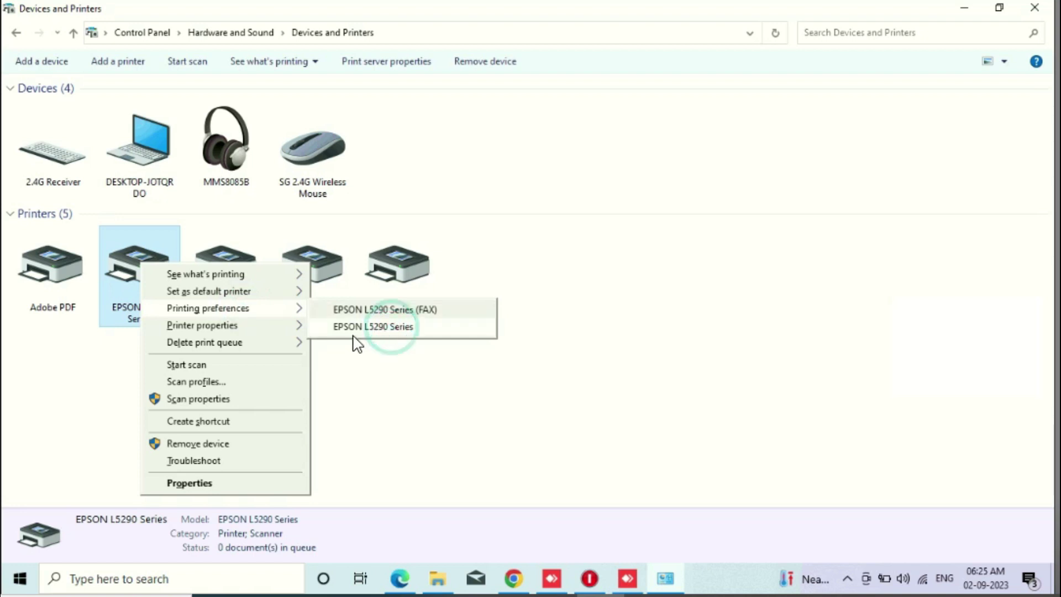
left_click(524, 162)
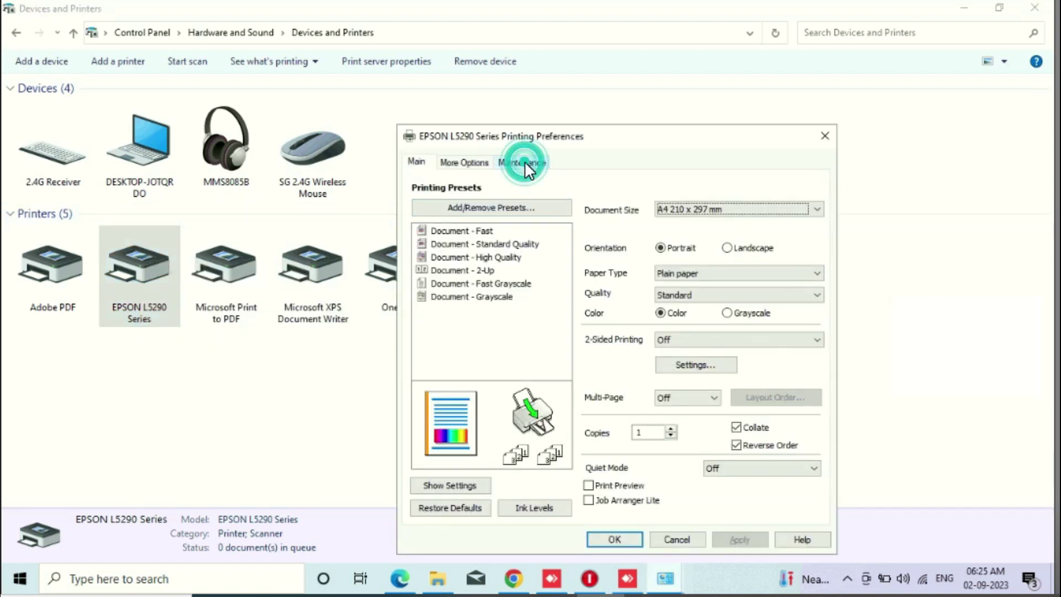
left_click(637, 207)
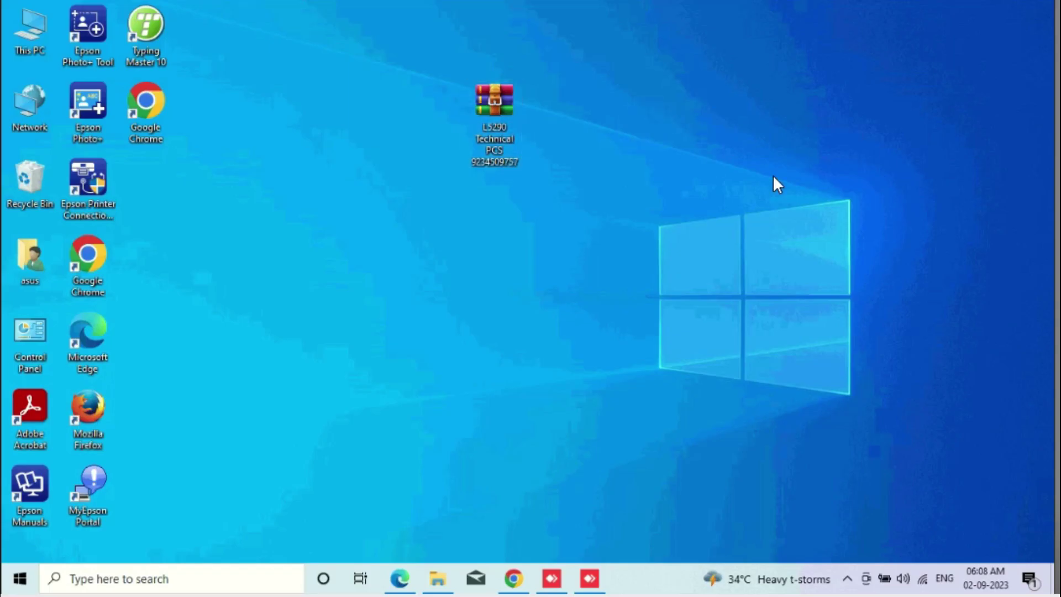
- Paste the wicreset installer onto an empty area of the desktop
right_click(707, 88)
left_click(754, 151)
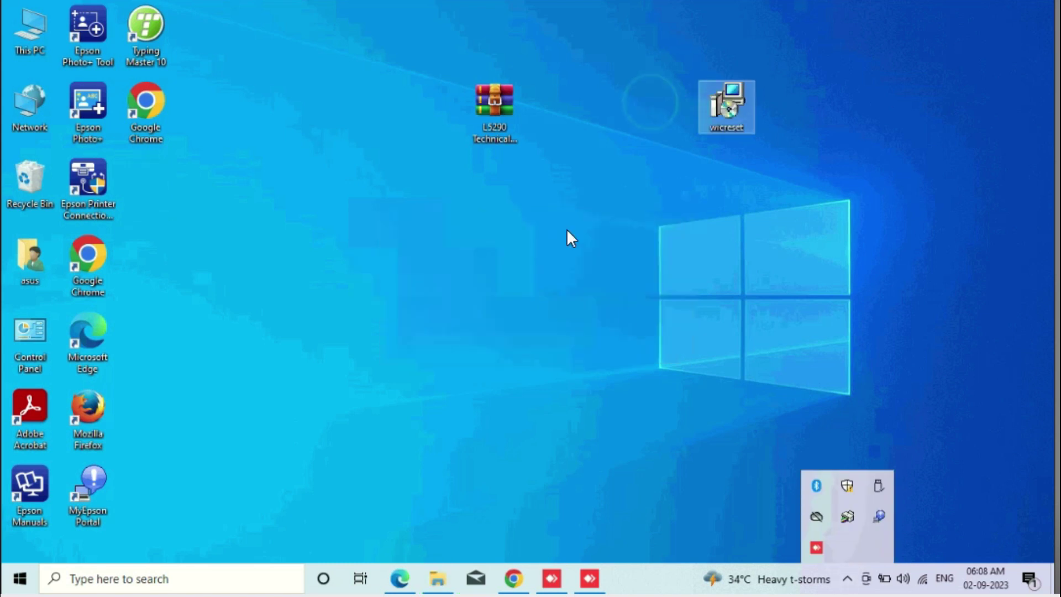
- Turn off real-time protection in the Windows Security virus and threat protection settings, and close Windows Security
left_click(847, 580)
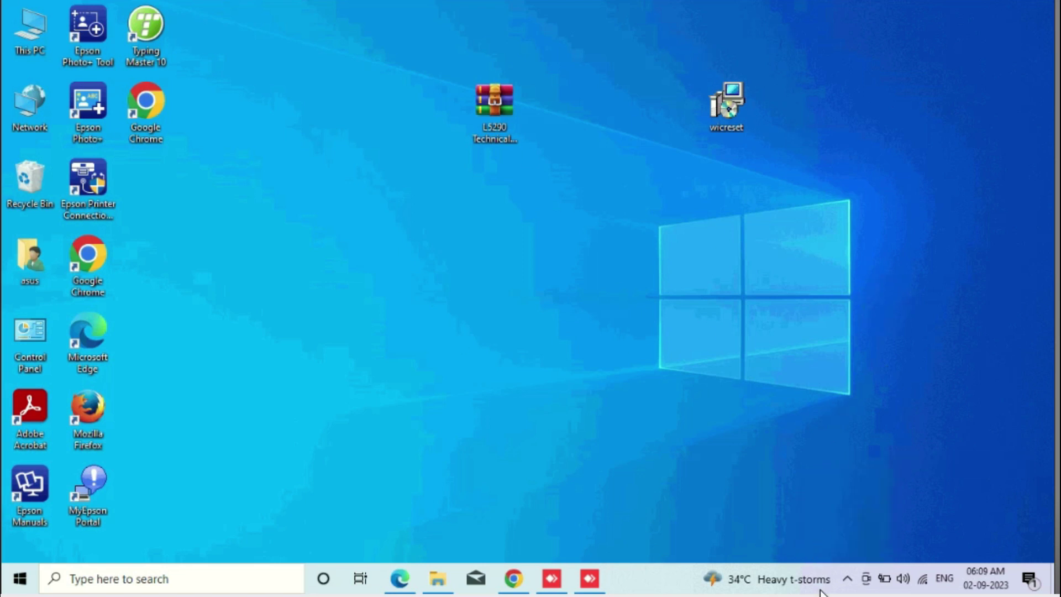
left_click(847, 580)
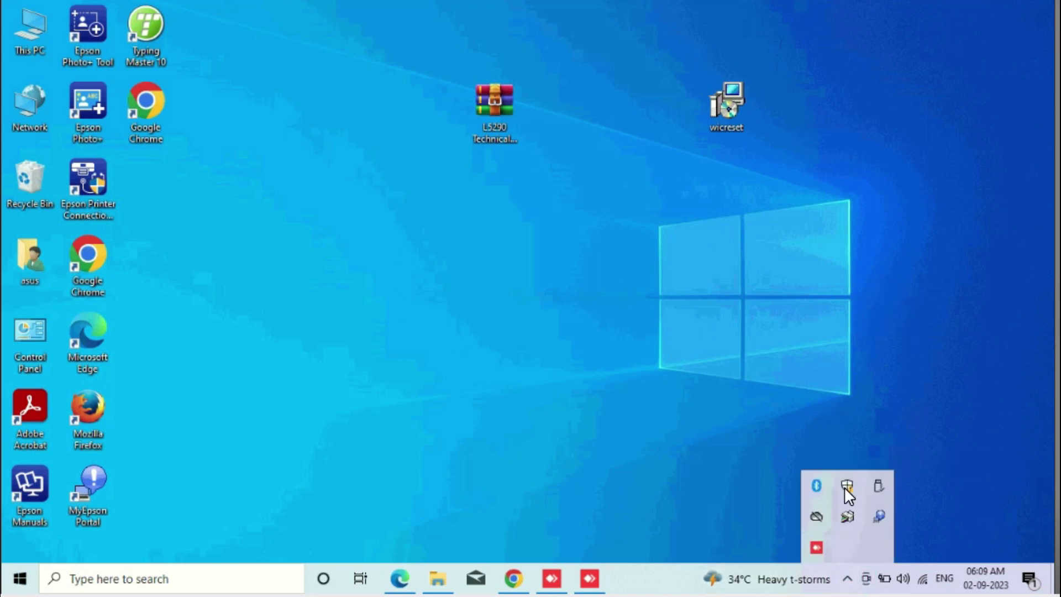
left_click(847, 485)
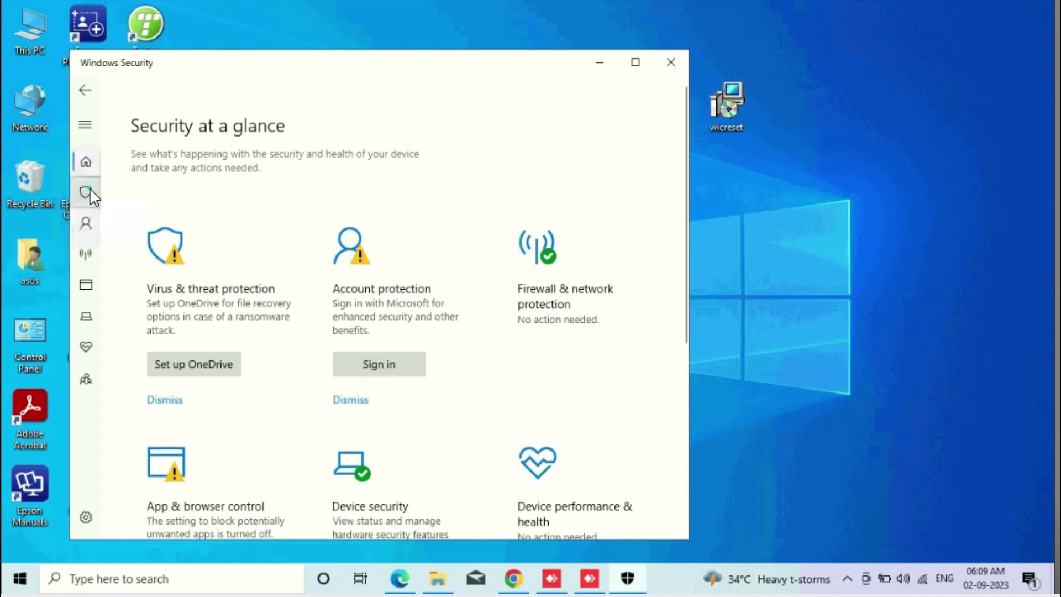
left_click(89, 191)
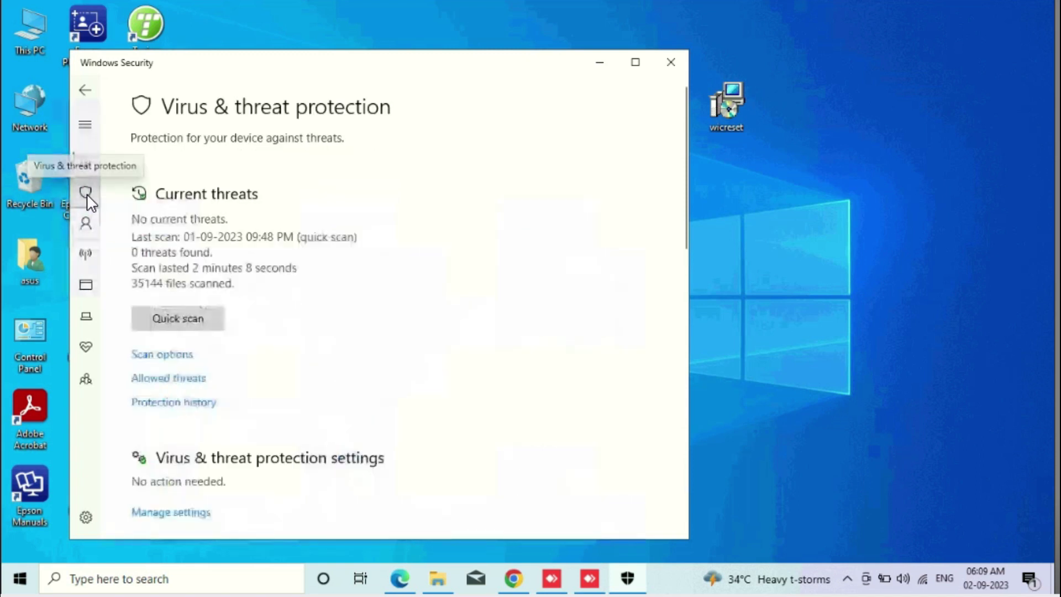
left_click(186, 508)
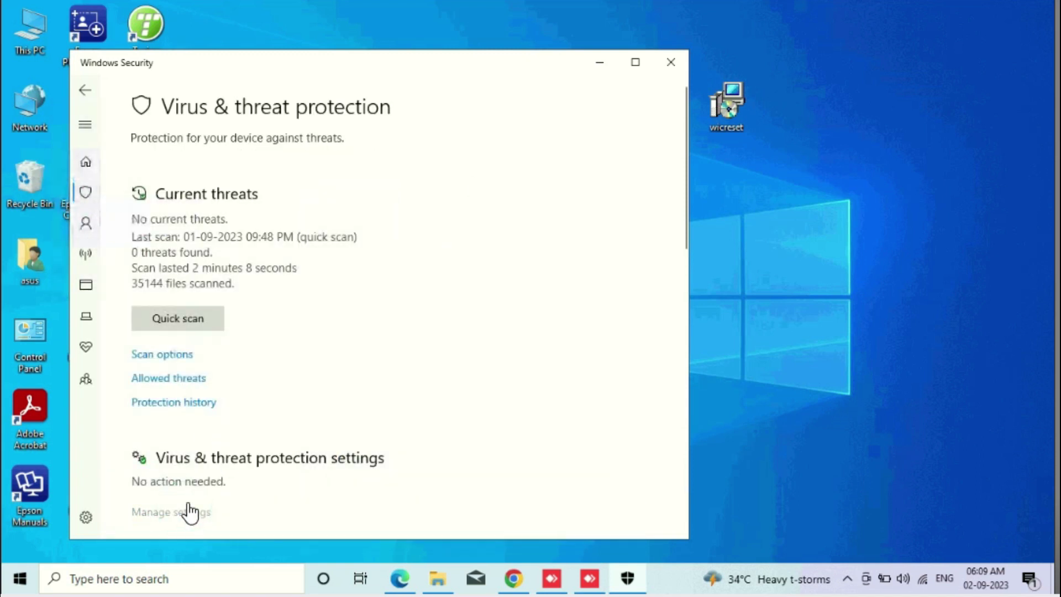
left_click(148, 293)
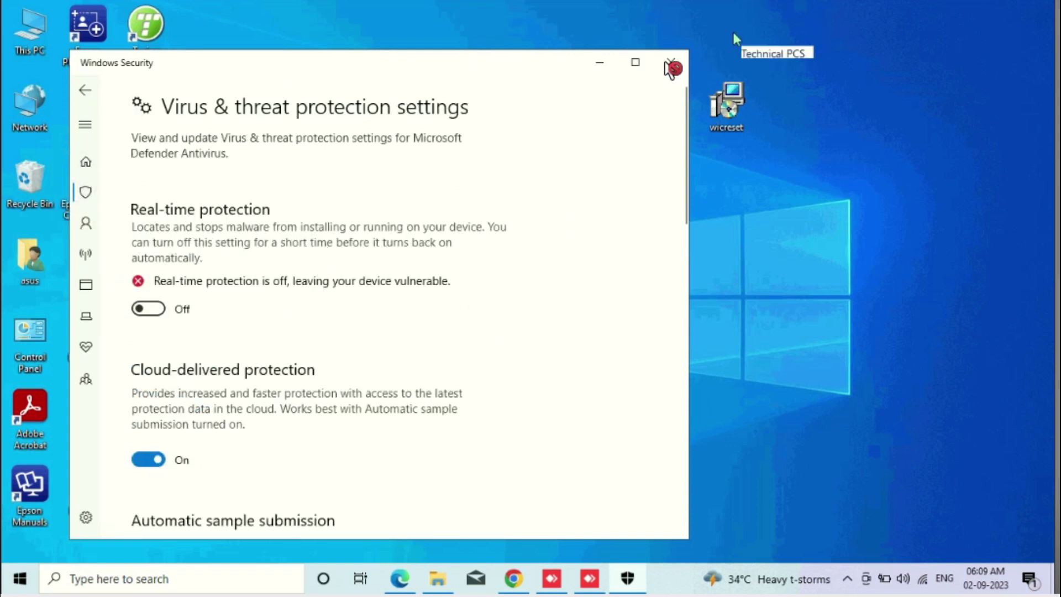
left_click(671, 63)
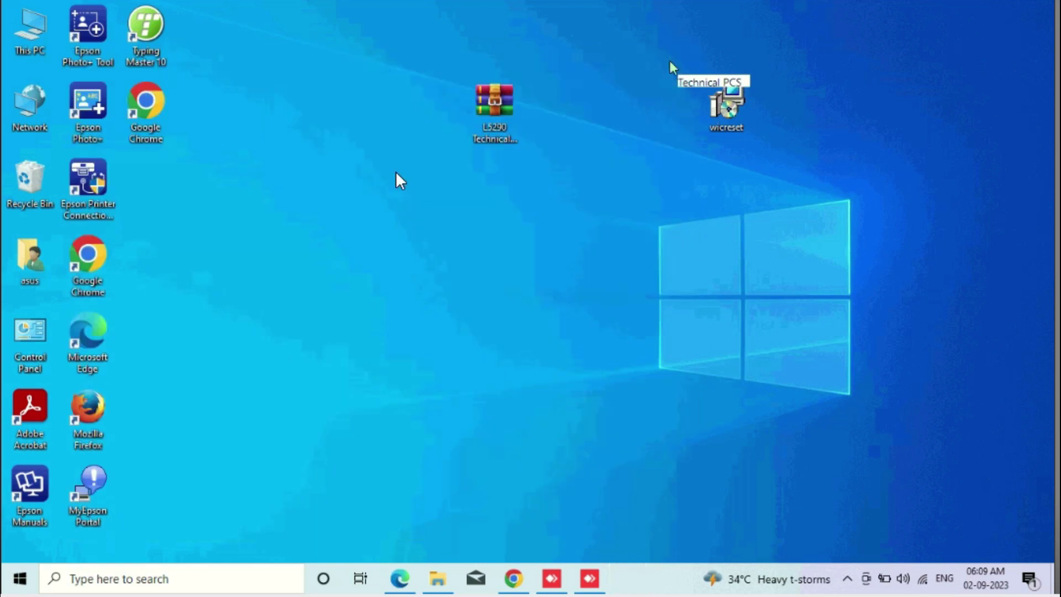
- Run the wicreset installer from the desktop and accept its license agreement
left_click(728, 86)
double_click(728, 86)
left_click(1022, 442)
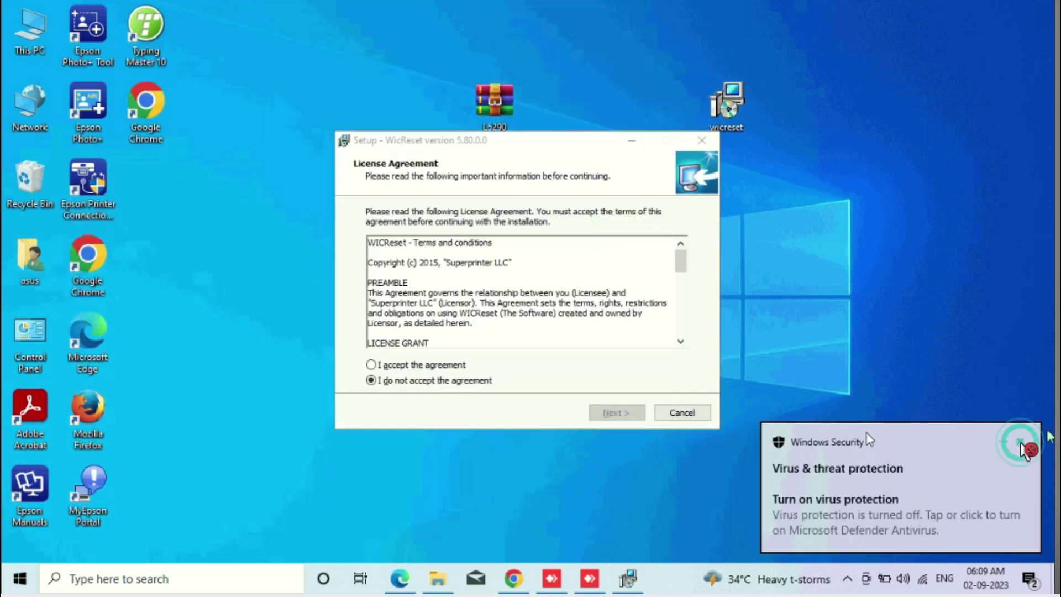
left_click(514, 309)
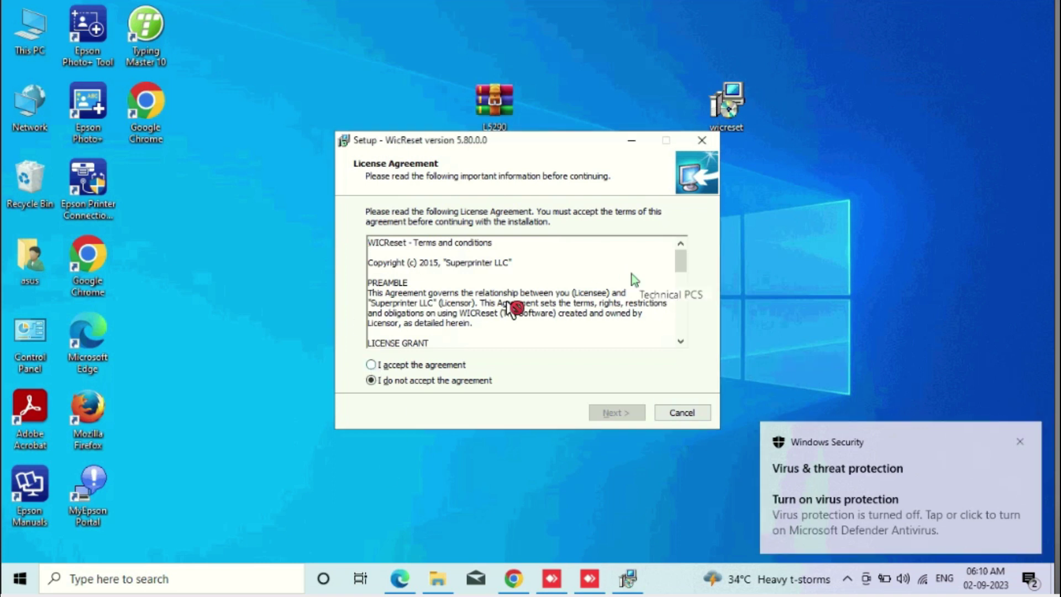
left_click(372, 365)
left_click(616, 413)
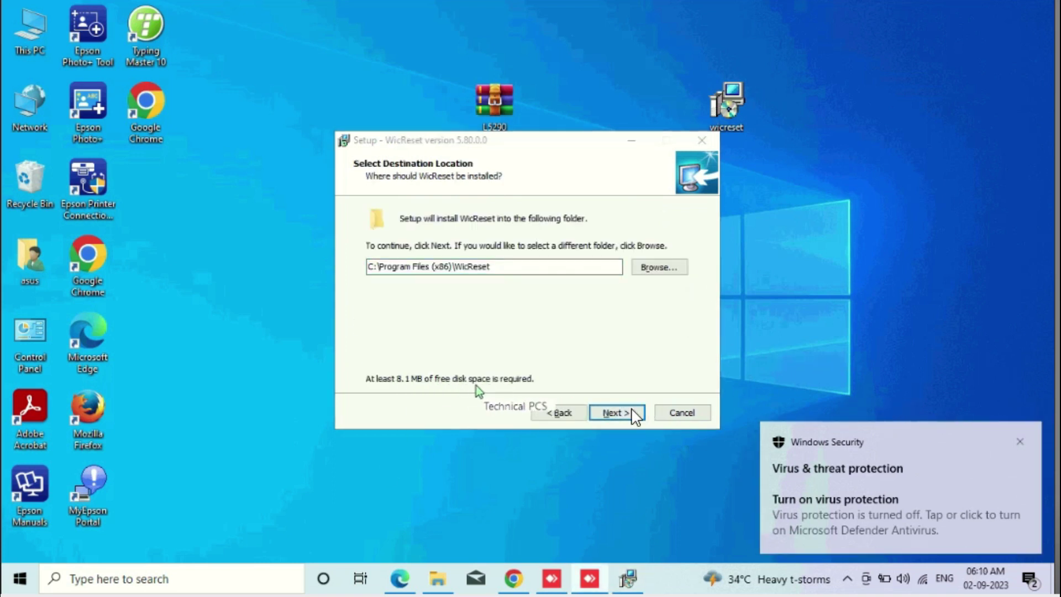
- Install WicReset to C:\Program Files (x86)\WicReset with the default WicReset Start Menu folder, and launch it on finishing setup
left_click(1028, 442)
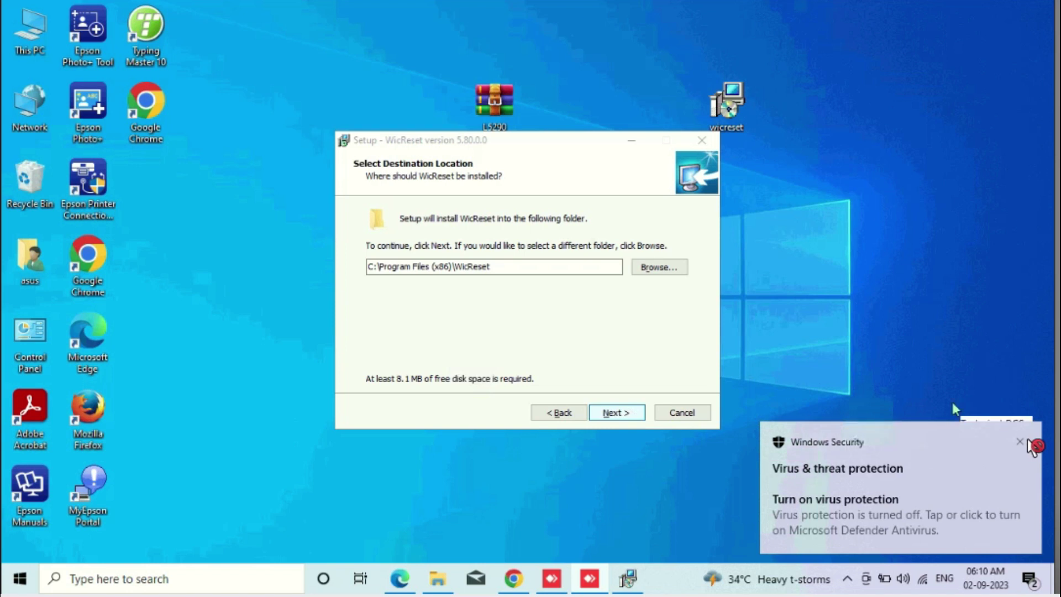
left_click(1021, 440)
left_click(623, 419)
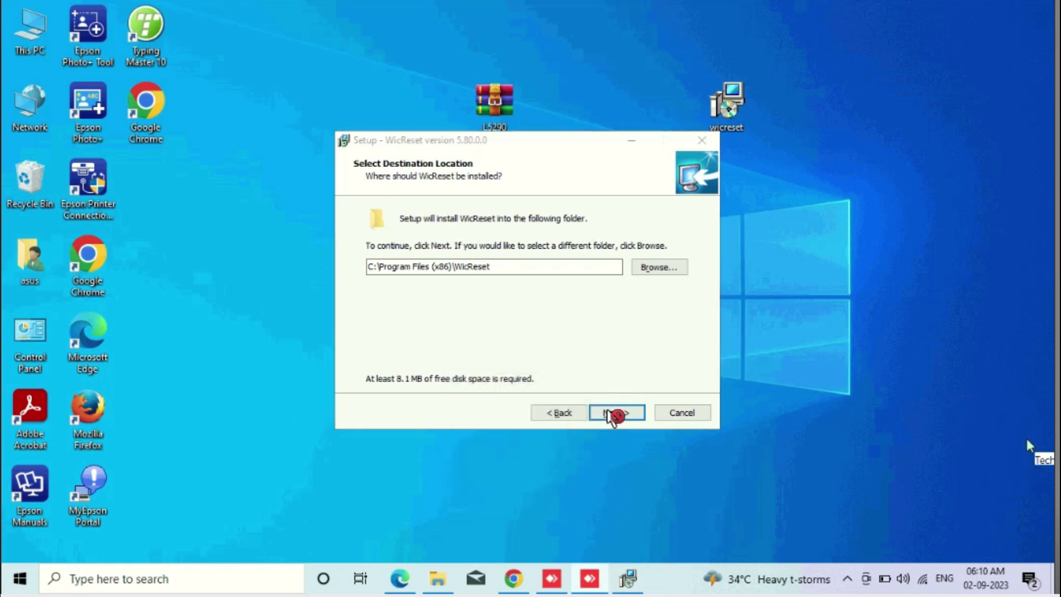
left_click(611, 415)
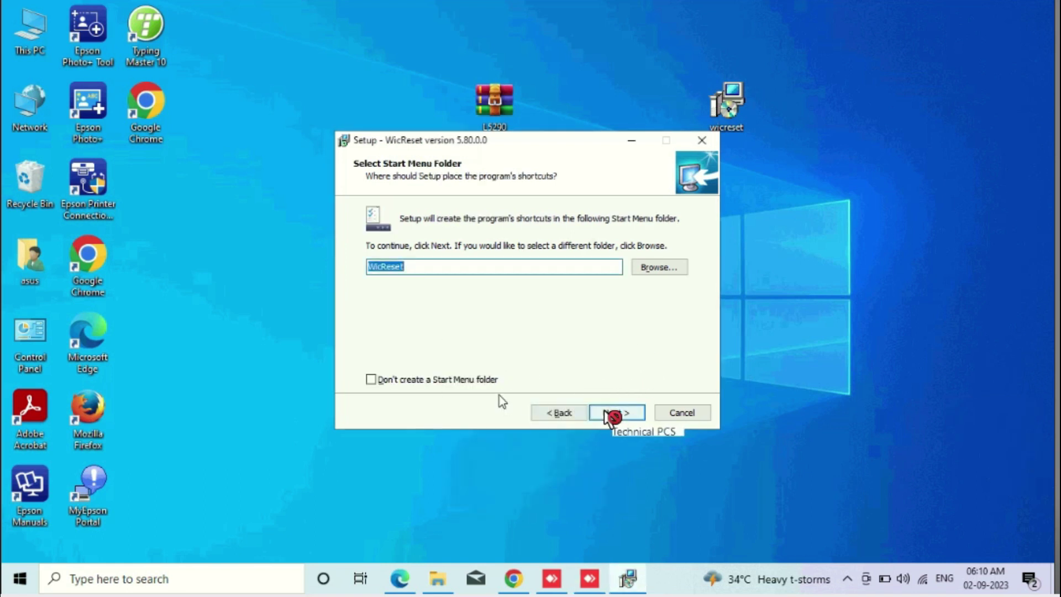
left_click(608, 414)
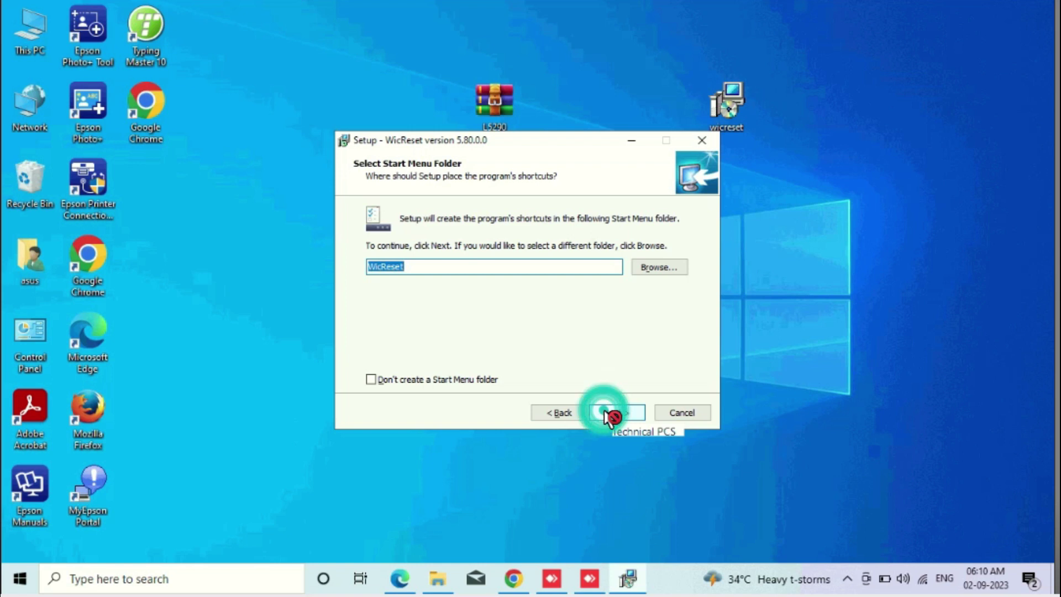
left_click(610, 415)
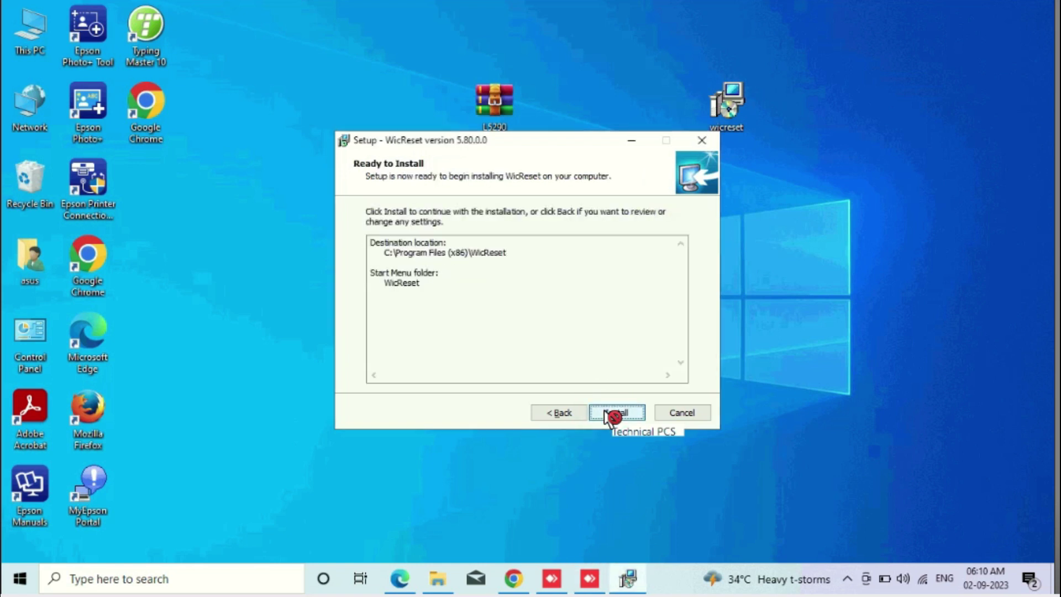
left_click(610, 415)
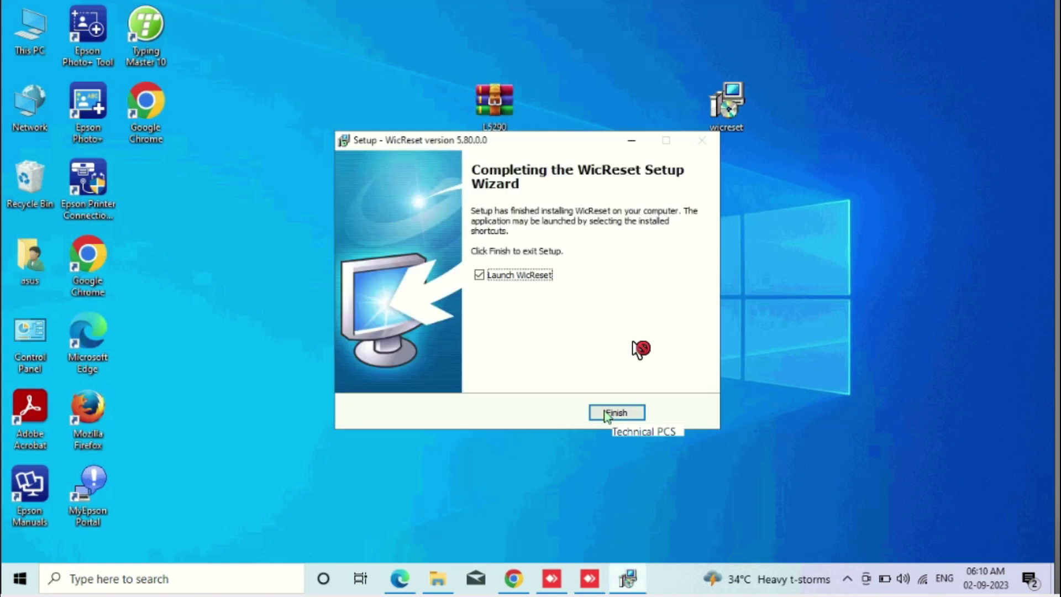
left_click(606, 415)
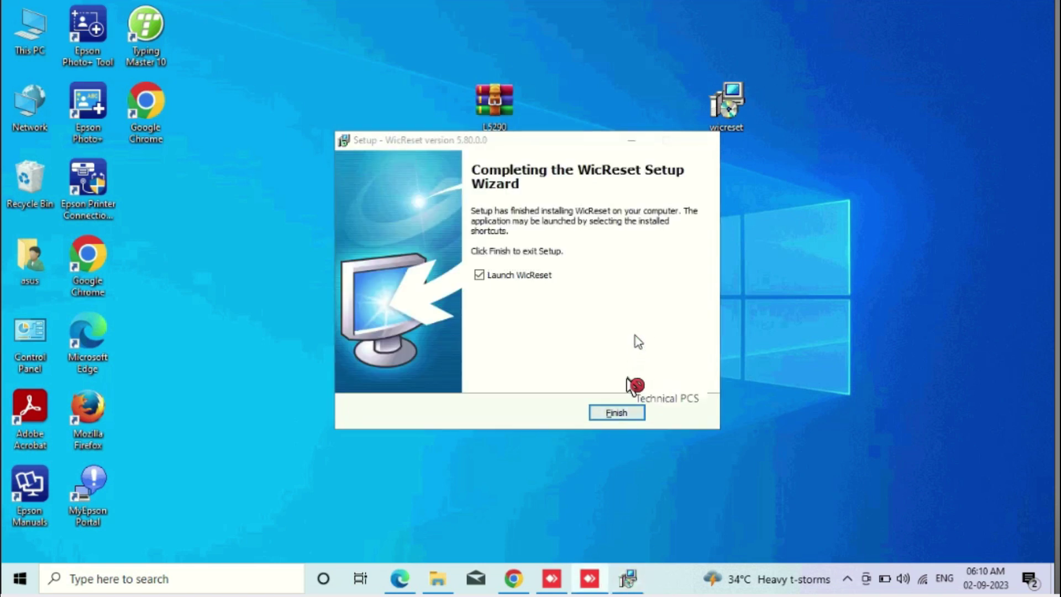
left_click(616, 415)
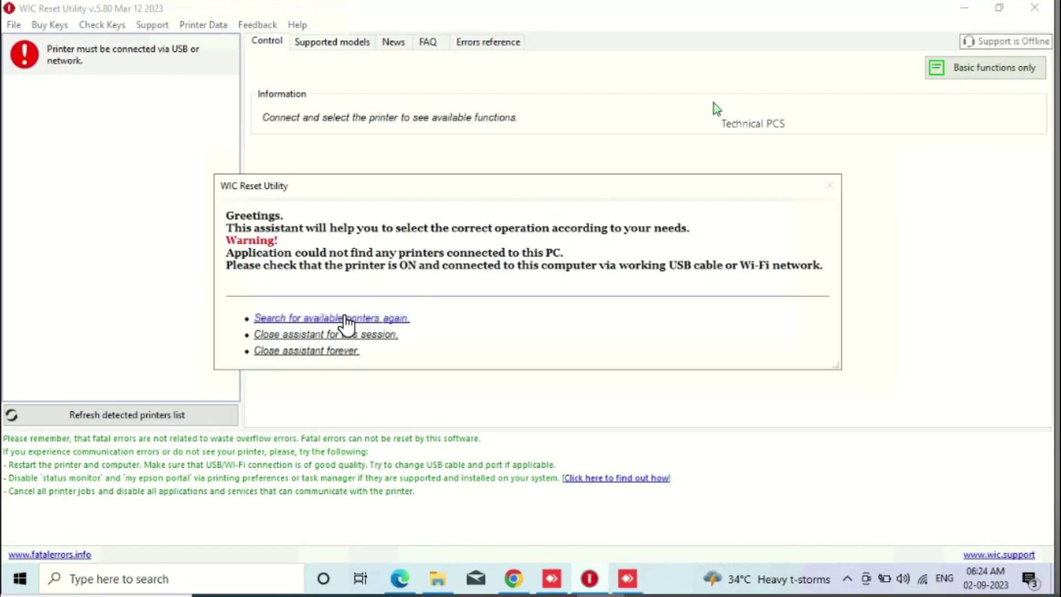
- Search for available printers again, select Epson L5290/L5296/L5298 in the assistant, and continue past the preparation instructions
left_click(344, 319)
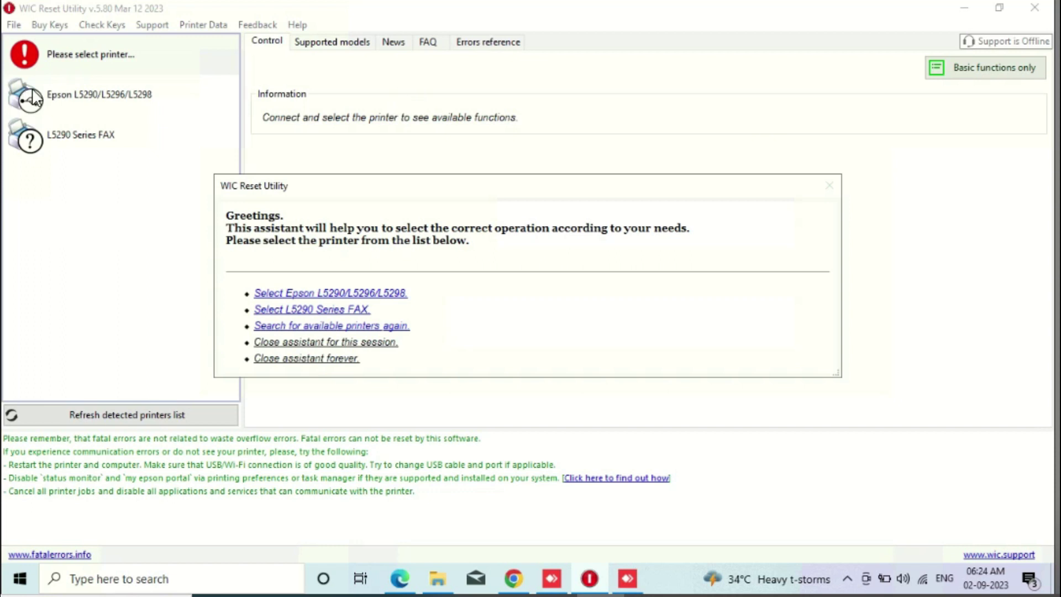
left_click(76, 100)
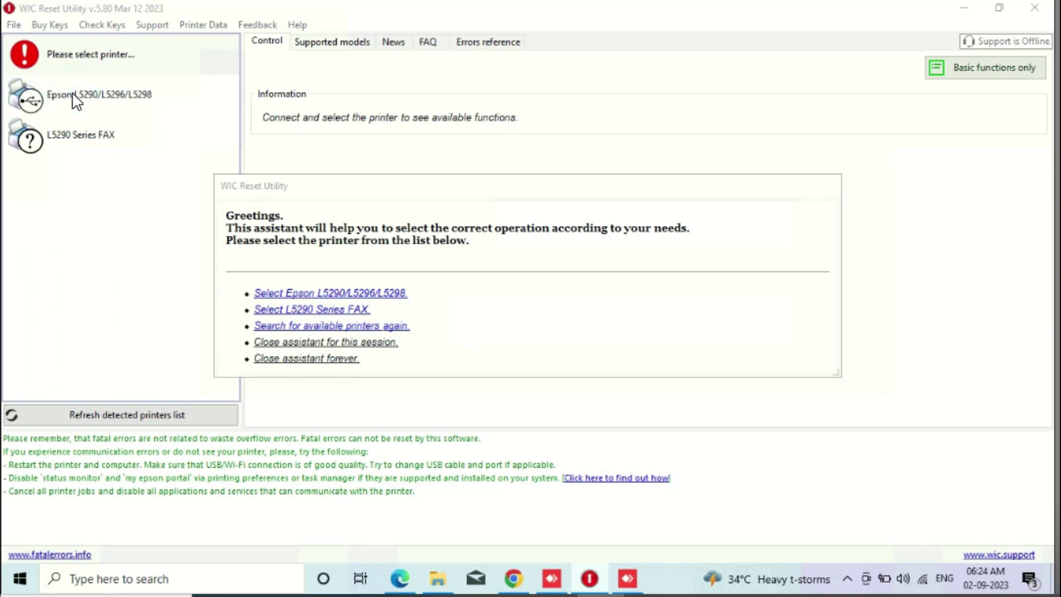
left_click(317, 294)
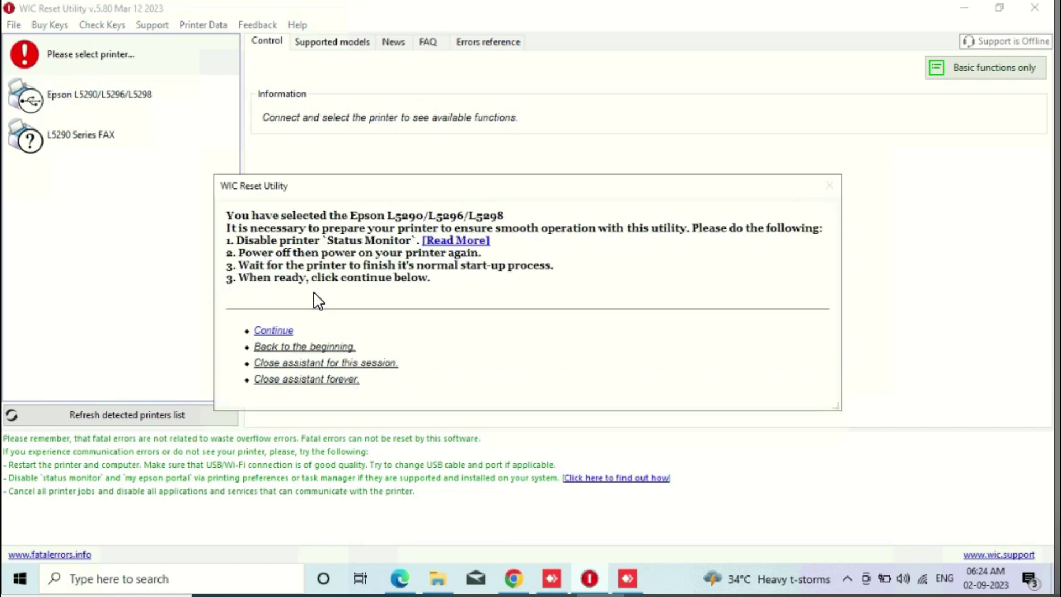
left_click(273, 331)
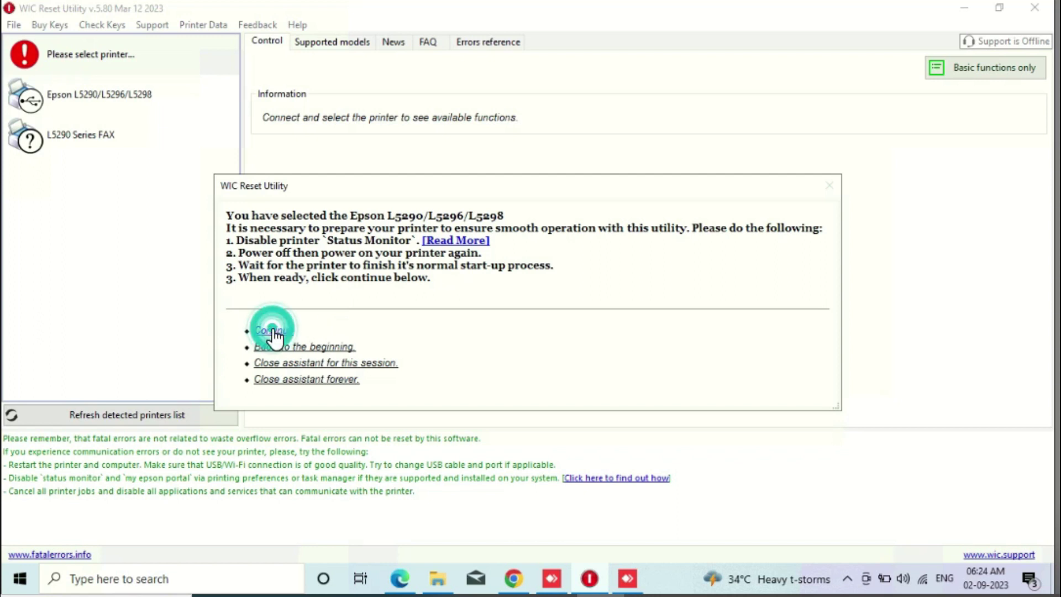
- Reset the selected printer's waste counters by entering the reset key, and close the completion message
left_click(349, 281)
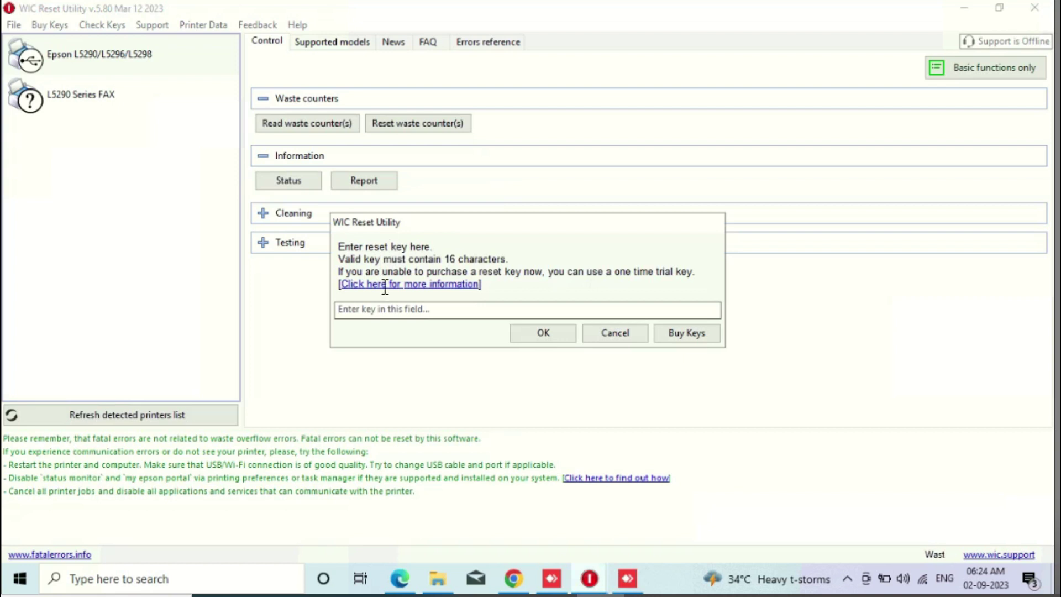
left_click(390, 309)
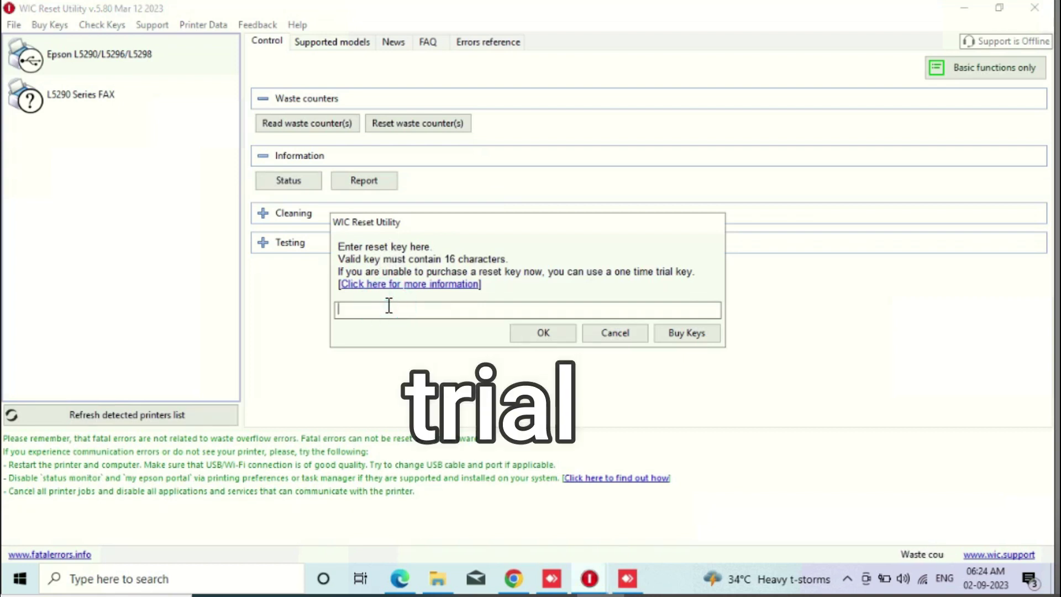
type("trial")
key("Return")
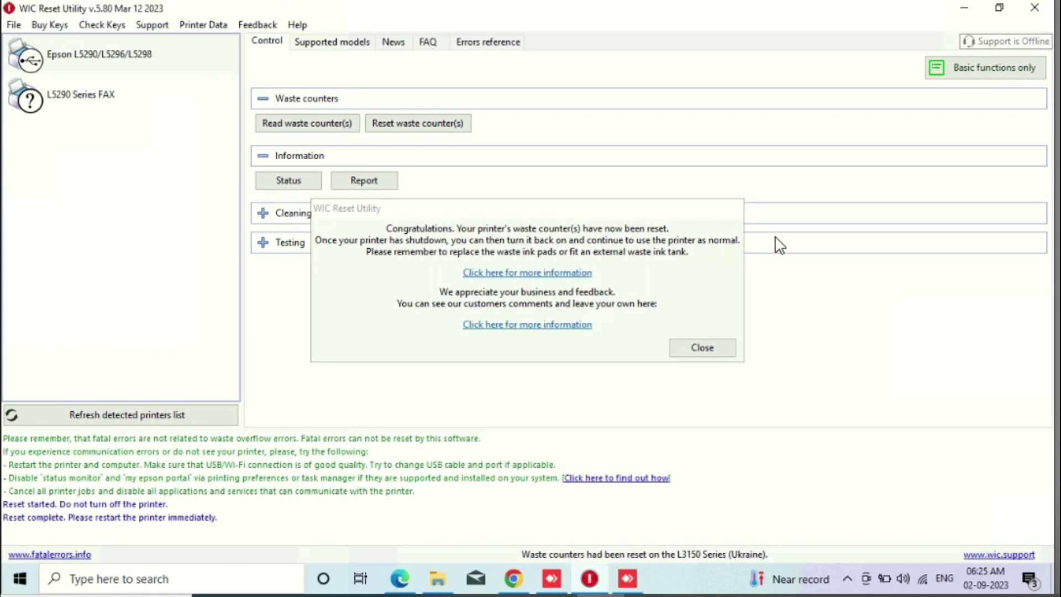
left_click(715, 347)
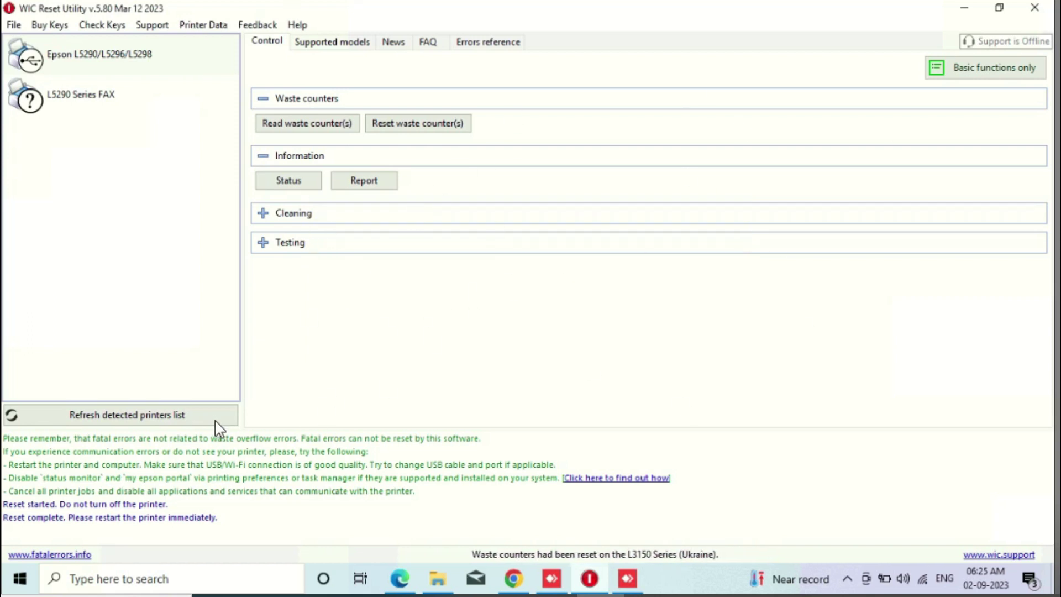
- Search Windows for "control" and open Control Panel
left_click(21, 582)
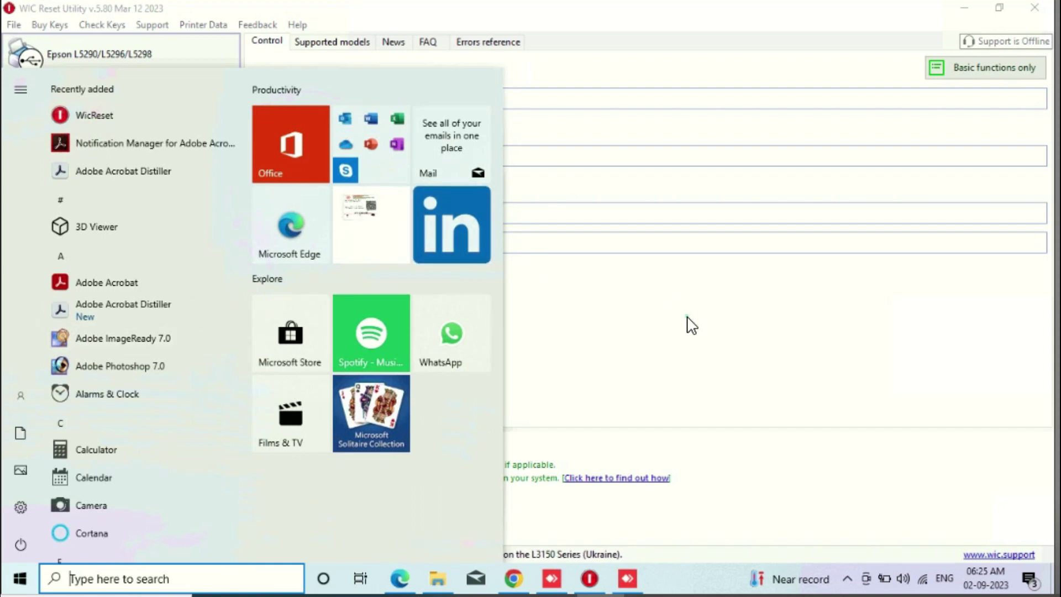
key("Escape")
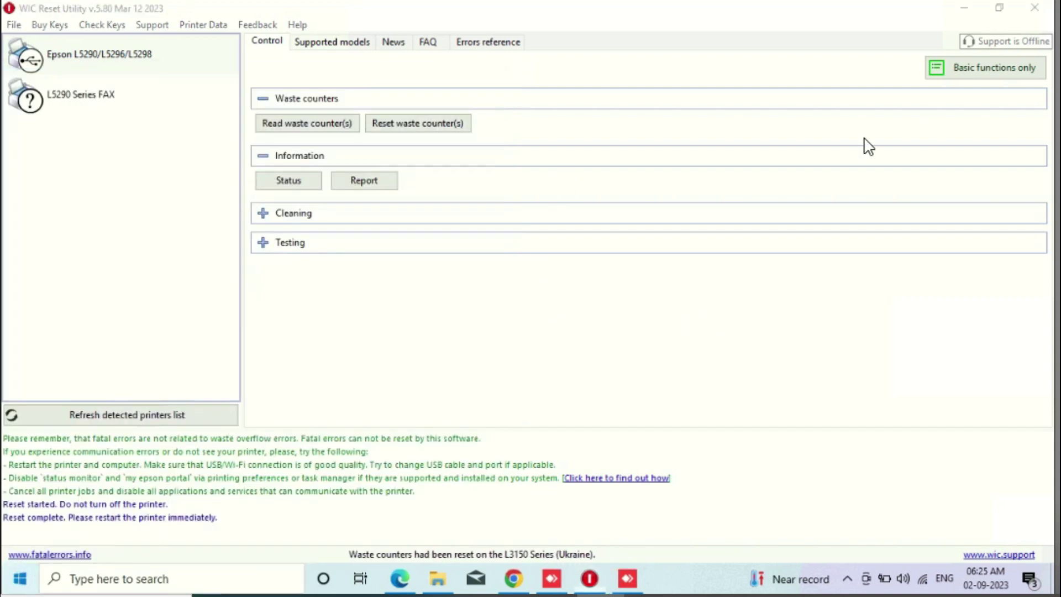
key("super")
type("control")
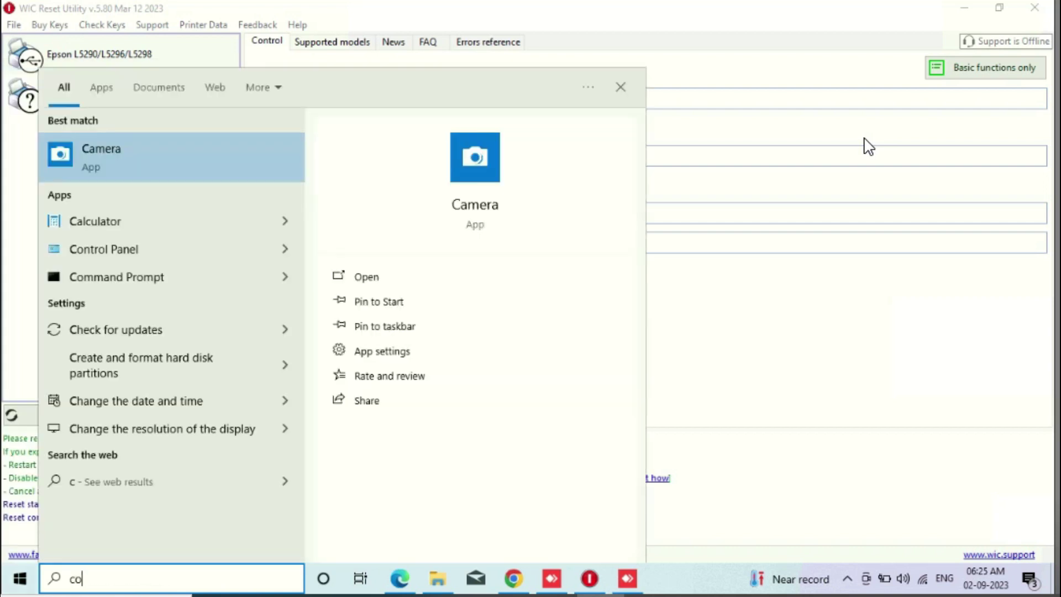
left_click(137, 154)
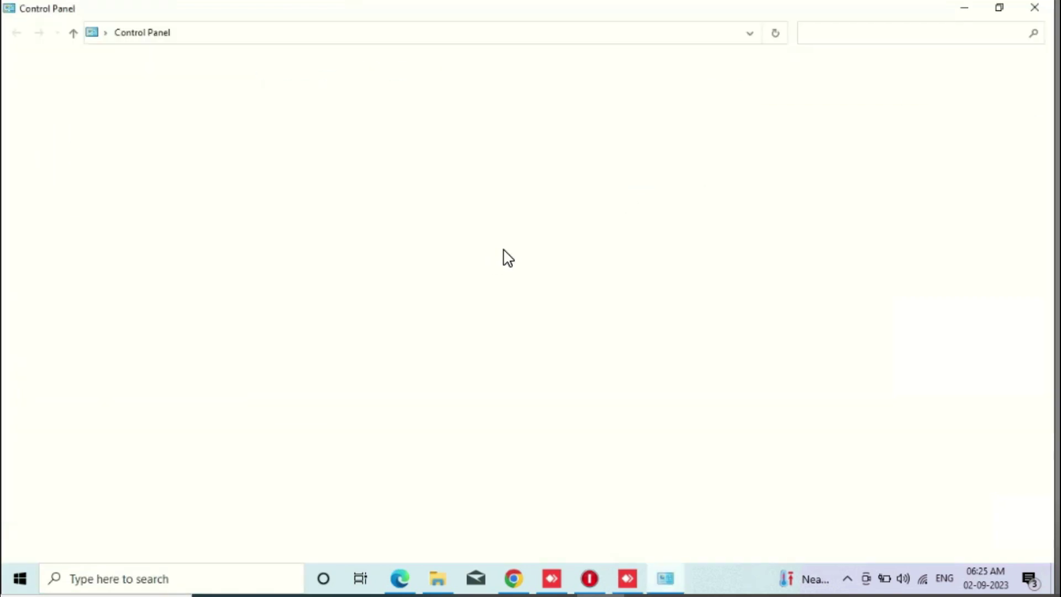
- Open the EPSON L5290 Series (non-fax) printing preferences from Devices and Printers and check the printer's status in EPSON Status Monitor 3
left_click(385, 232)
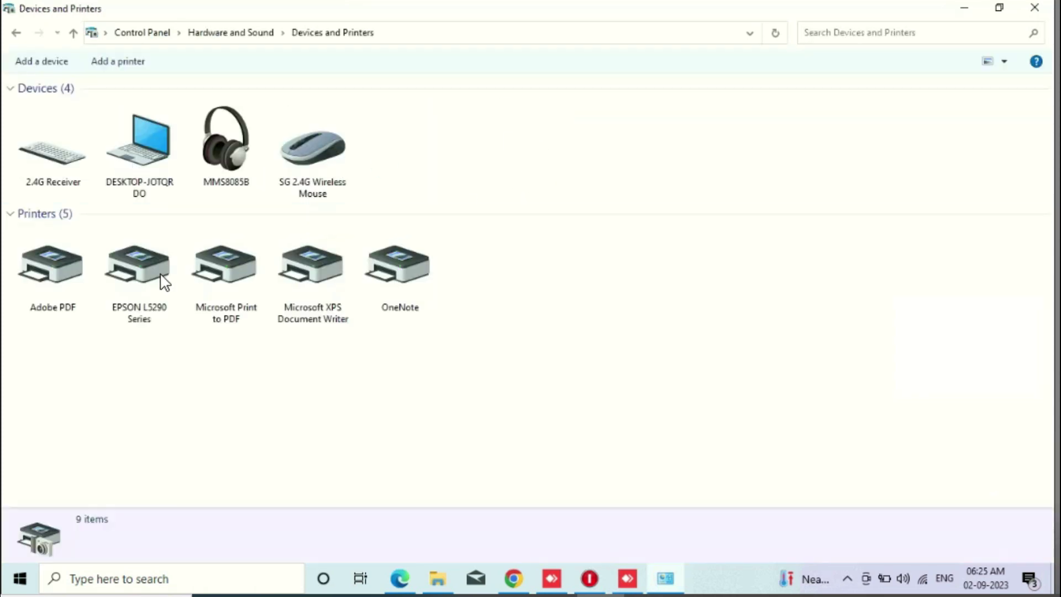
left_click(140, 262)
right_click(142, 272)
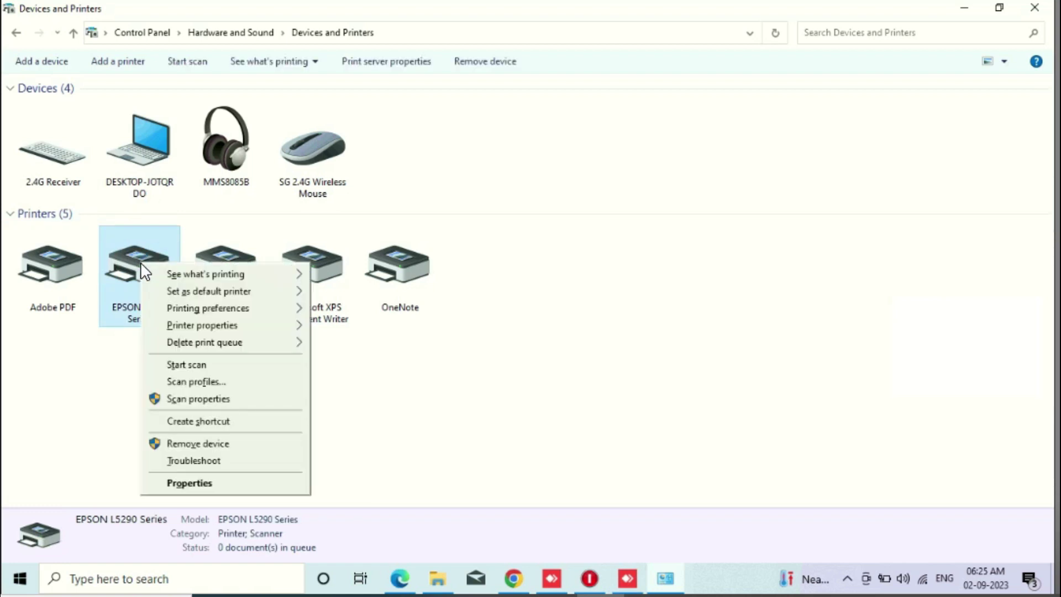
left_click(257, 308)
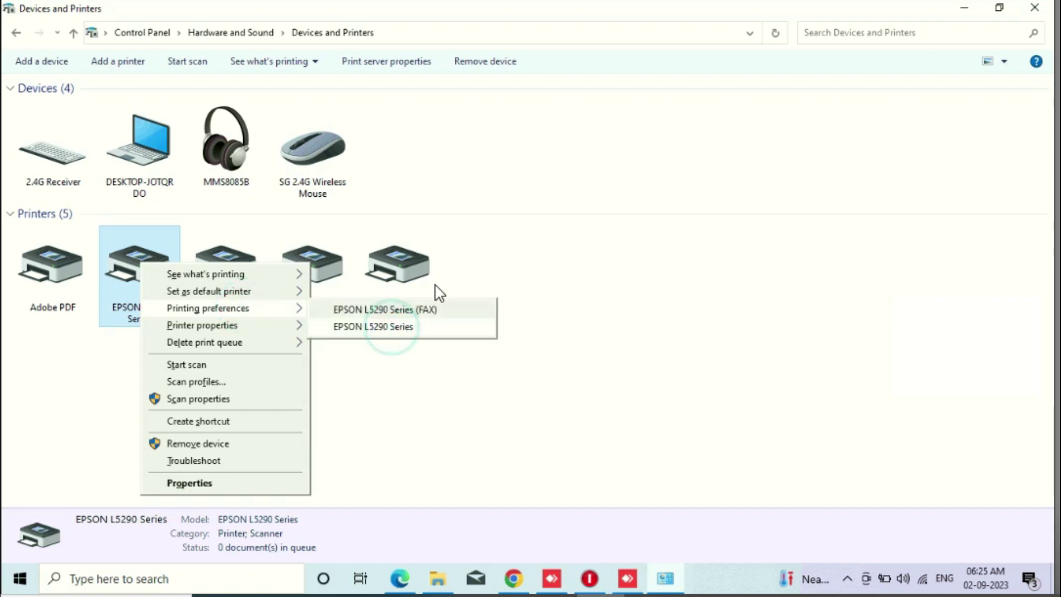
left_click(381, 328)
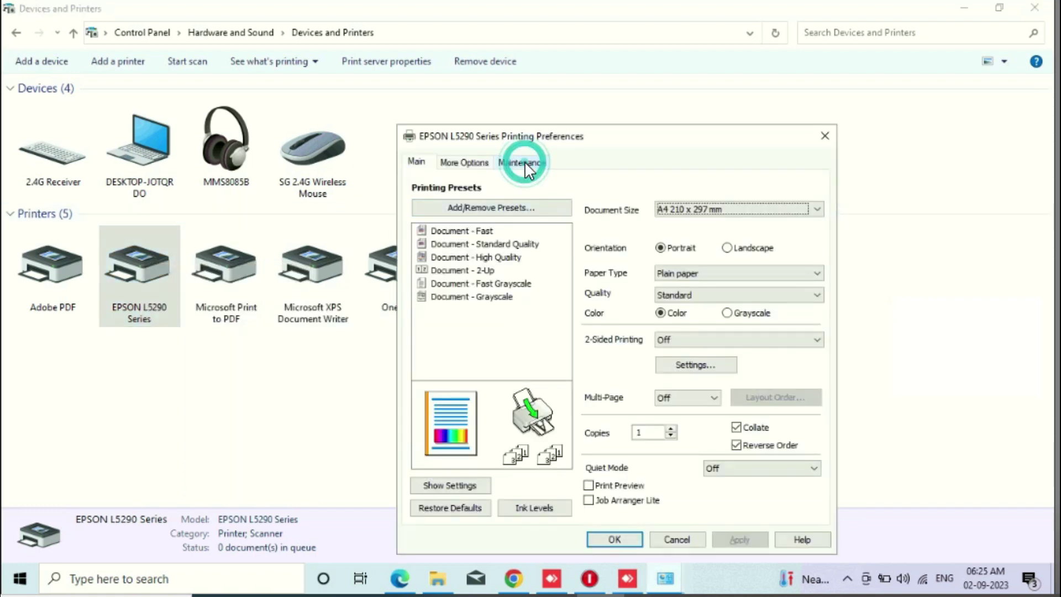
left_click(525, 161)
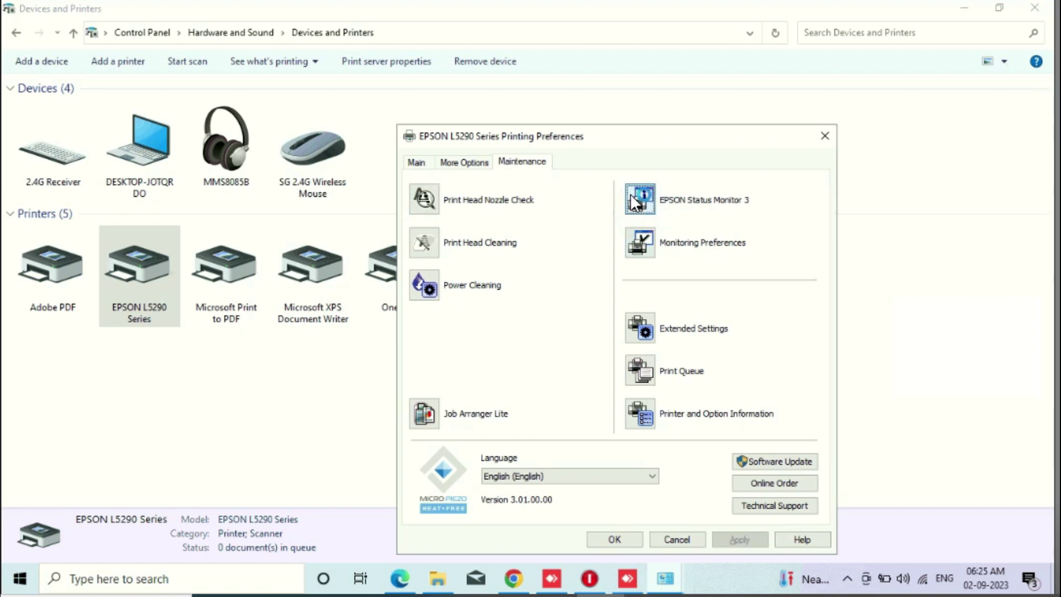
left_click(638, 207)
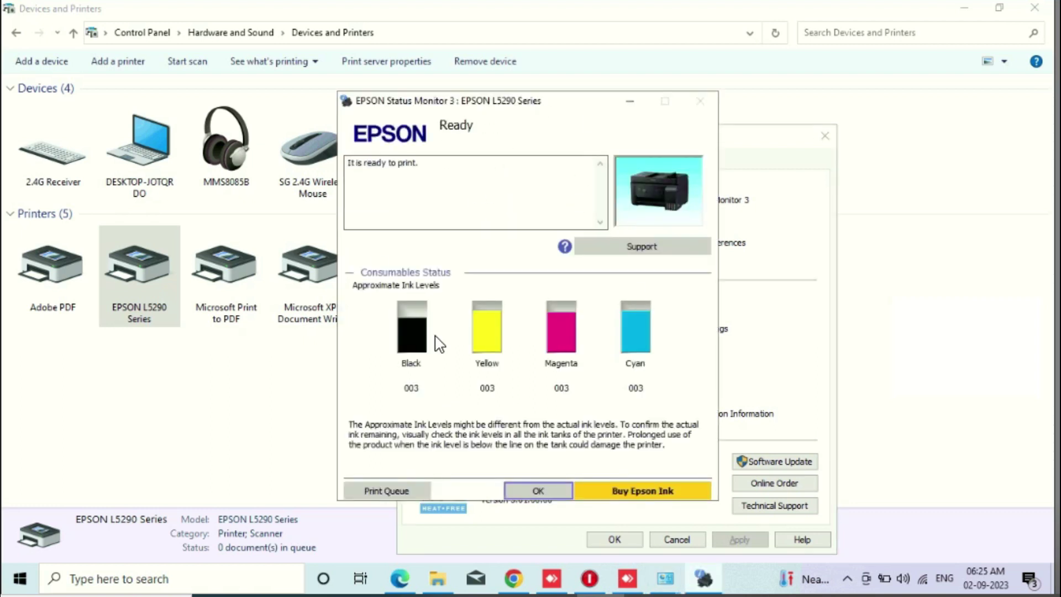